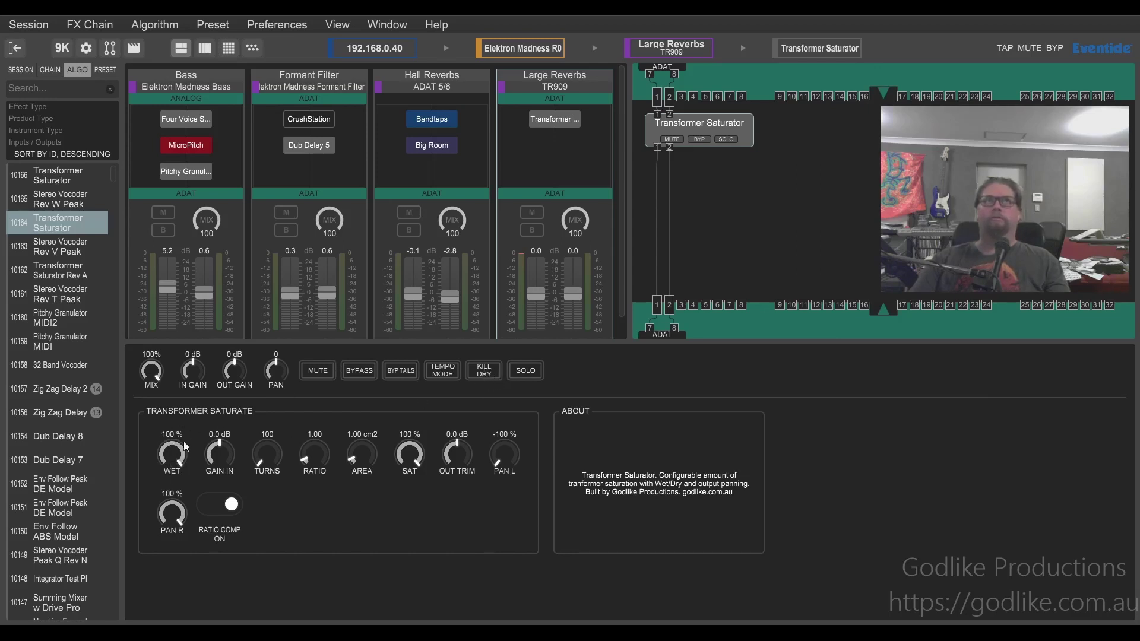
{"action": "left_click", "coordinate": [484, 372]}
{"action": "left_click", "coordinate": [484, 371]}
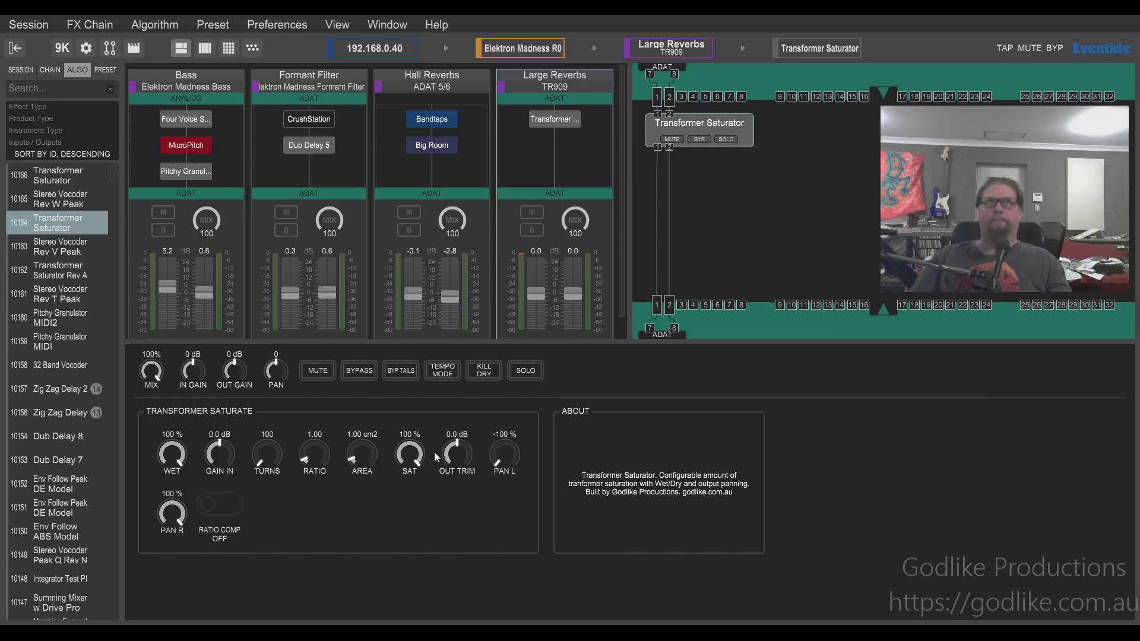
{"action": "left_click_drag", "start_coordinate": [415, 459], "coordinate": [414, 484]}
{"action": "mouse_move", "coordinate": [416, 456]}
{"action": "left_mouse_down"}
{"action": "mouse_move", "coordinate": [415, 521]}
{"action": "mouse_move", "coordinate": [414, 424]}
{"action": "mouse_move", "coordinate": [401, 463]}
{"action": "left_mouse_up"}
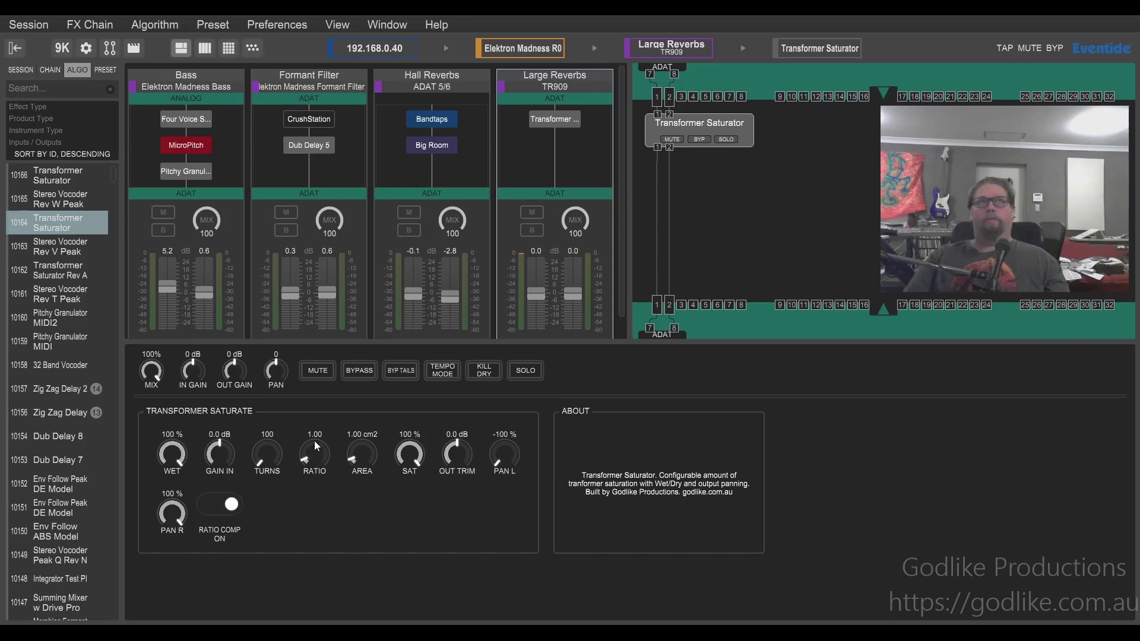
Set the saturator's Gain In to 59.0 dB, Turns to 18010, Ratio to 0.10 and Area to 3.82 cm2
{"action": "left_click_drag", "start_coordinate": [316, 457], "coordinate": [335, 421]}
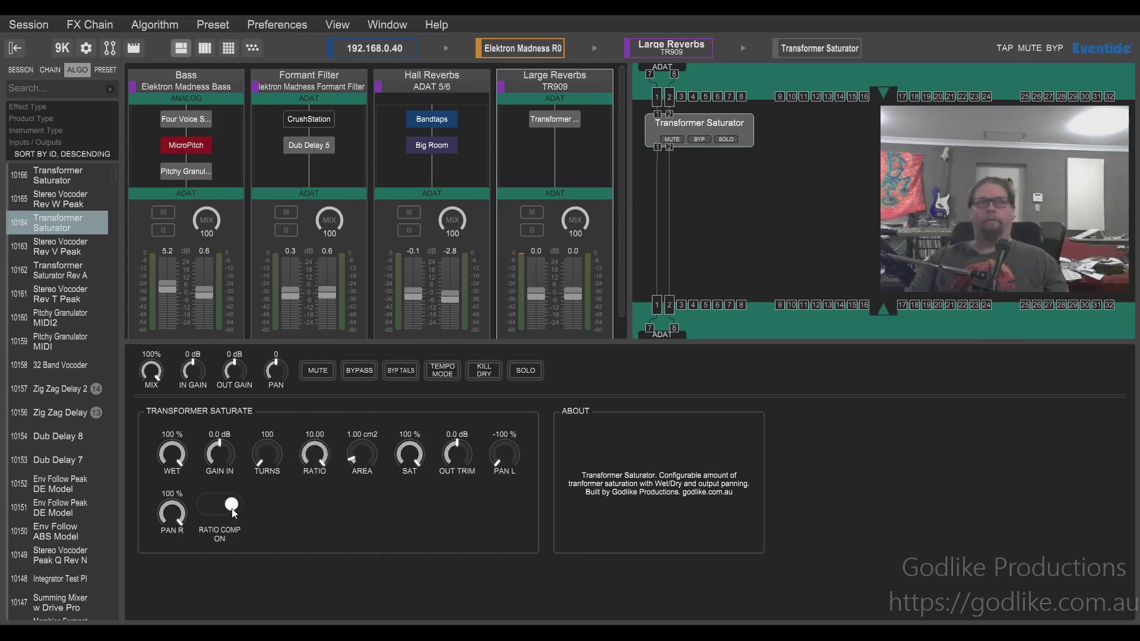
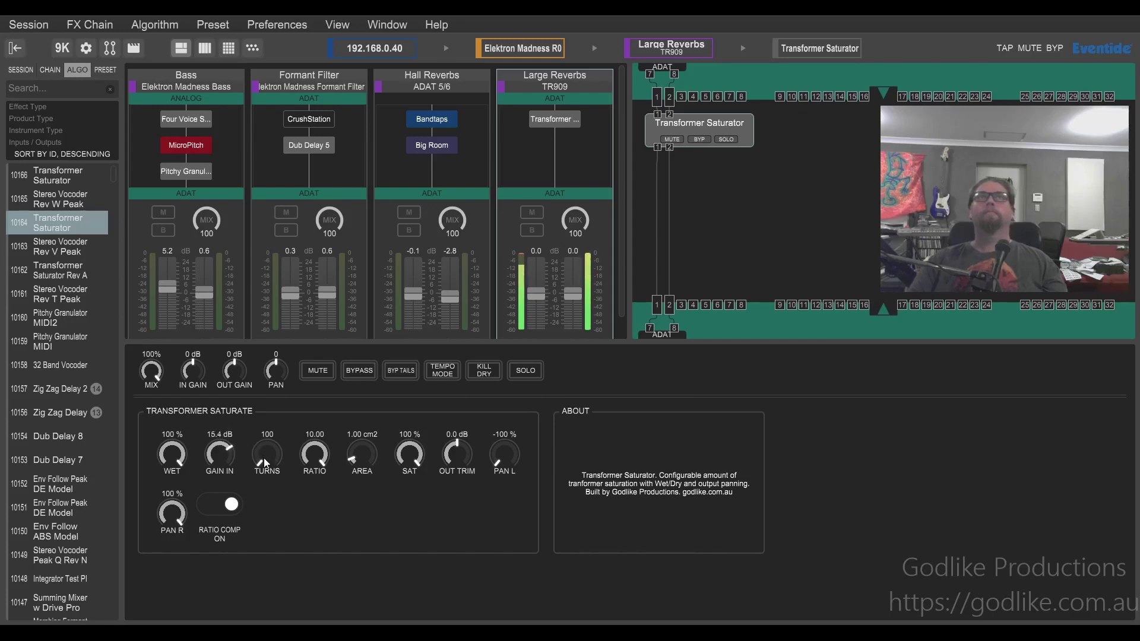
{"action": "left_click_drag", "start_coordinate": [266, 462], "coordinate": [265, 453]}
{"action": "left_click_drag", "start_coordinate": [266, 463], "coordinate": [270, 429]}
{"action": "left_click_drag", "start_coordinate": [223, 460], "coordinate": [310, 494]}
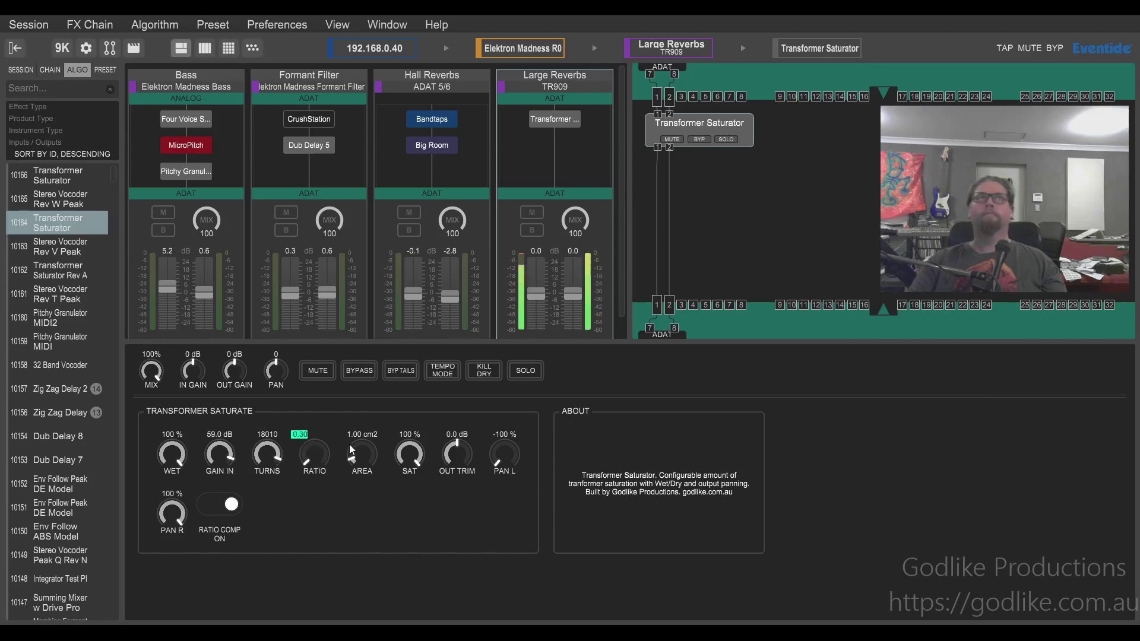
{"action": "left_click_drag", "start_coordinate": [366, 460], "coordinate": [355, 440]}
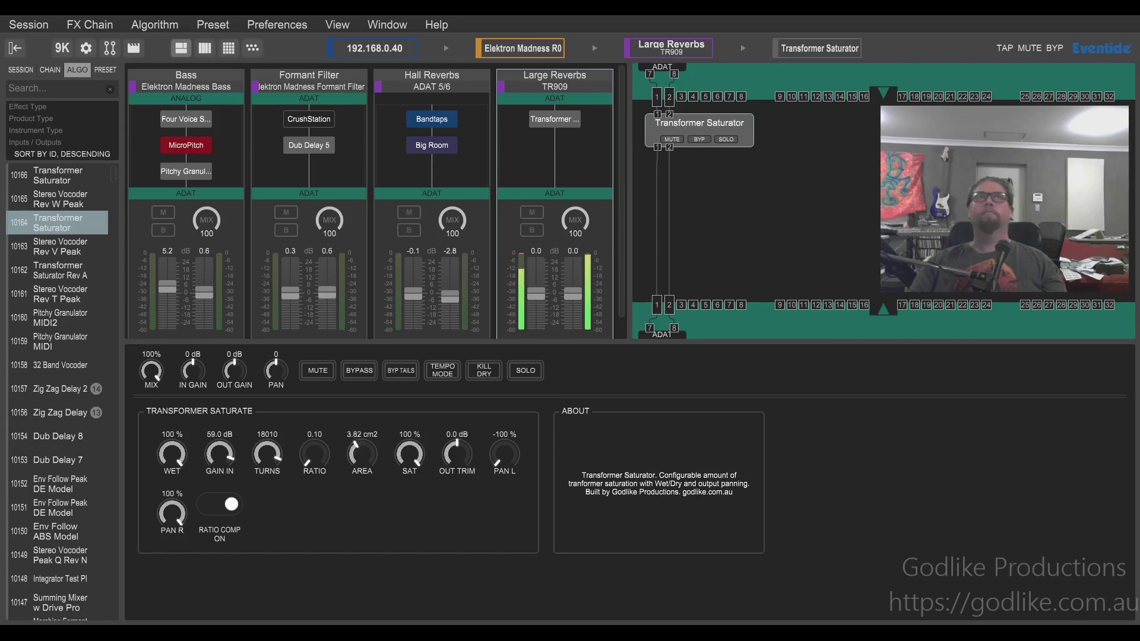
Set Turns to 1134, Area to 1.50 cm2, Sat to 11% and Gain In to 28.4 dB on the saturator
{"action": "left_click_drag", "start_coordinate": [268, 454], "coordinate": [267, 460]}
{"action": "mouse_move", "coordinate": [362, 455]}
{"action": "left_mouse_down"}
{"action": "mouse_move", "coordinate": [362, 440]}
{"action": "mouse_move", "coordinate": [368, 454]}
{"action": "left_mouse_up"}
{"action": "left_click_drag", "start_coordinate": [265, 455], "coordinate": [264, 477]}
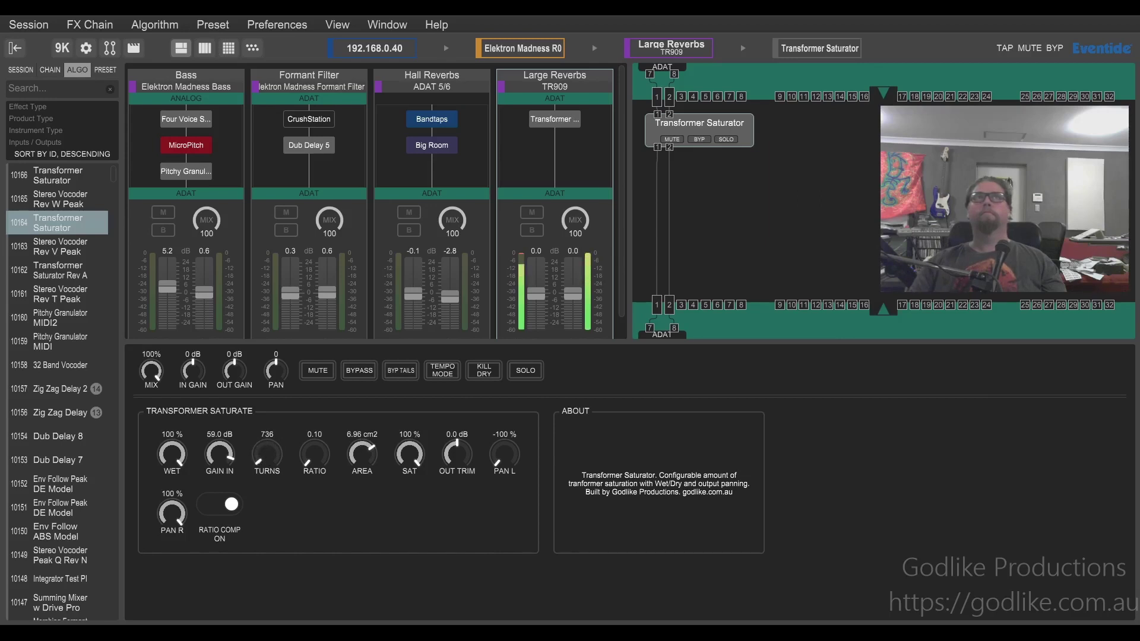
{"action": "left_click_drag", "start_coordinate": [362, 454], "coordinate": [361, 481]}
{"action": "mouse_move", "coordinate": [231, 458]}
{"action": "left_mouse_down"}
{"action": "mouse_move", "coordinate": [232, 479]}
{"action": "mouse_move", "coordinate": [267, 466]}
{"action": "mouse_move", "coordinate": [220, 450]}
{"action": "mouse_move", "coordinate": [220, 426]}
{"action": "mouse_move", "coordinate": [219, 460]}
{"action": "left_mouse_up"}
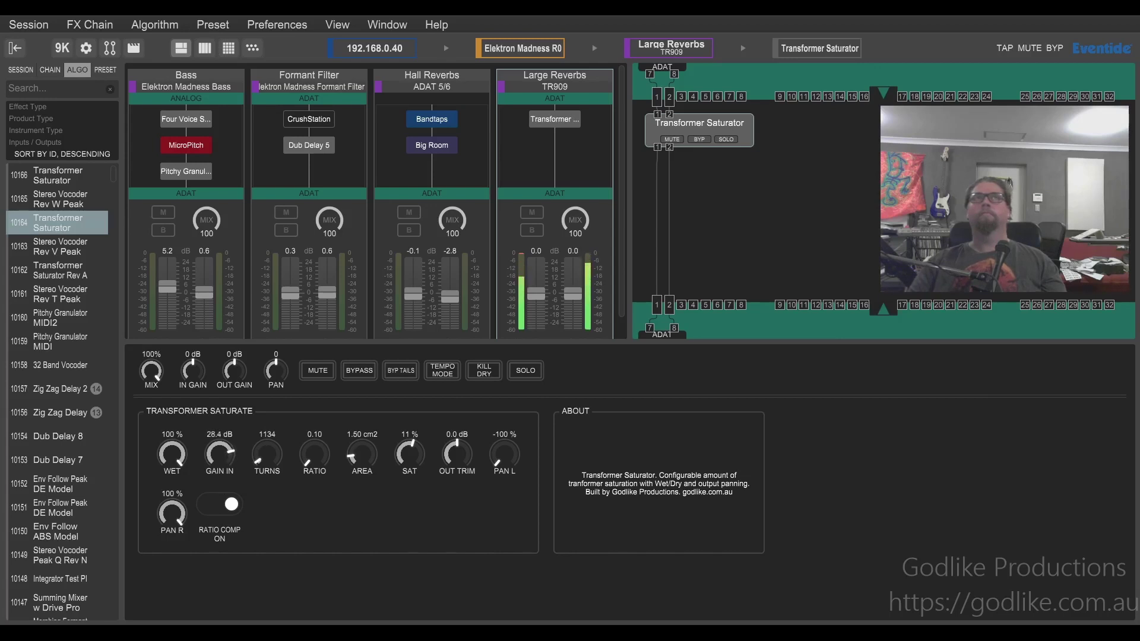
Set Gain In to 56.6 dB, Turns to 5313, Out Trim to 14.5 dB and Sat to -100%
{"action": "left_click_drag", "start_coordinate": [276, 453], "coordinate": [219, 448]}
{"action": "left_click_drag", "start_coordinate": [460, 461], "coordinate": [459, 442]}
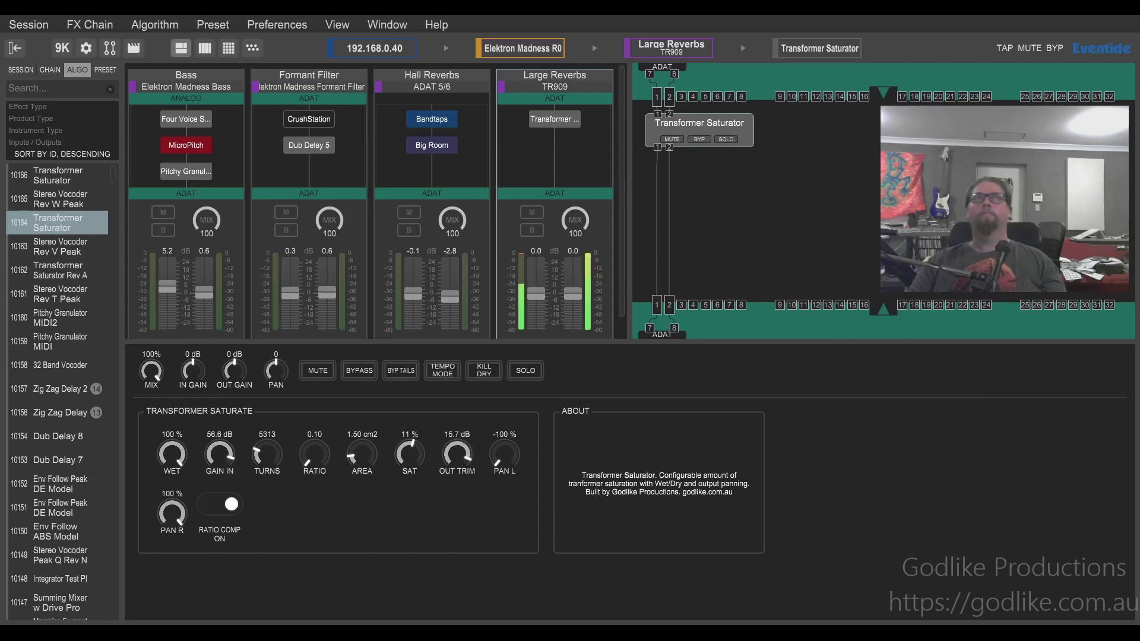
{"action": "left_click_drag", "start_coordinate": [414, 460], "coordinate": [413, 481]}
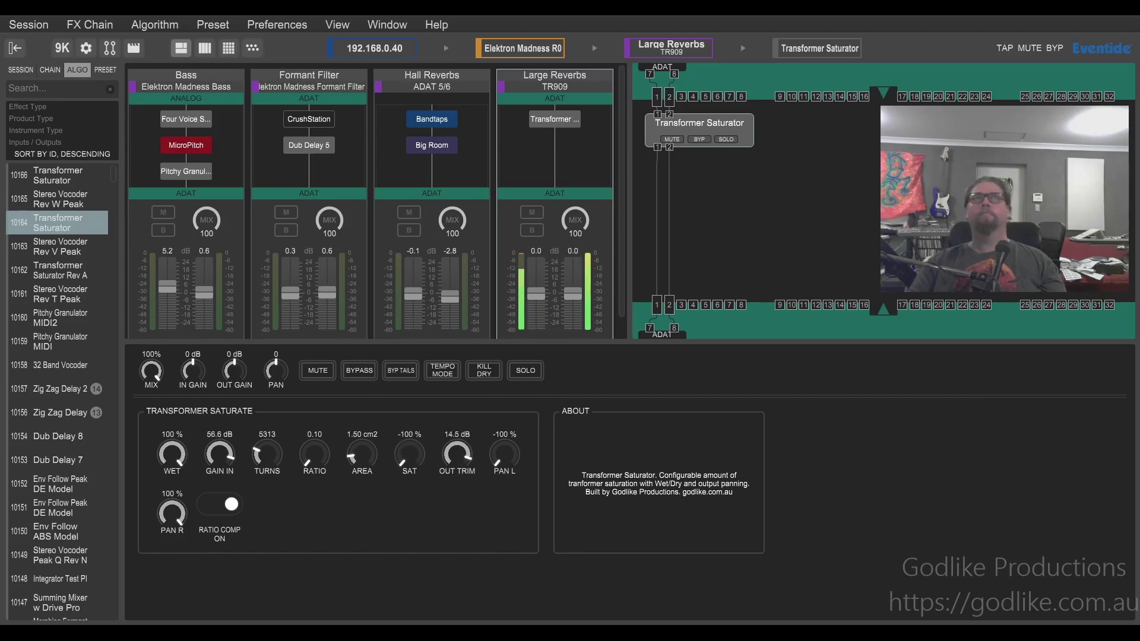
Set Turns to 18169, Ratio to 0.42 and Out Trim to -16.1 dB with Ratio Comp switched off
{"action": "left_click_drag", "start_coordinate": [266, 454], "coordinate": [310, 429]}
{"action": "left_click_drag", "start_coordinate": [311, 469], "coordinate": [312, 454]}
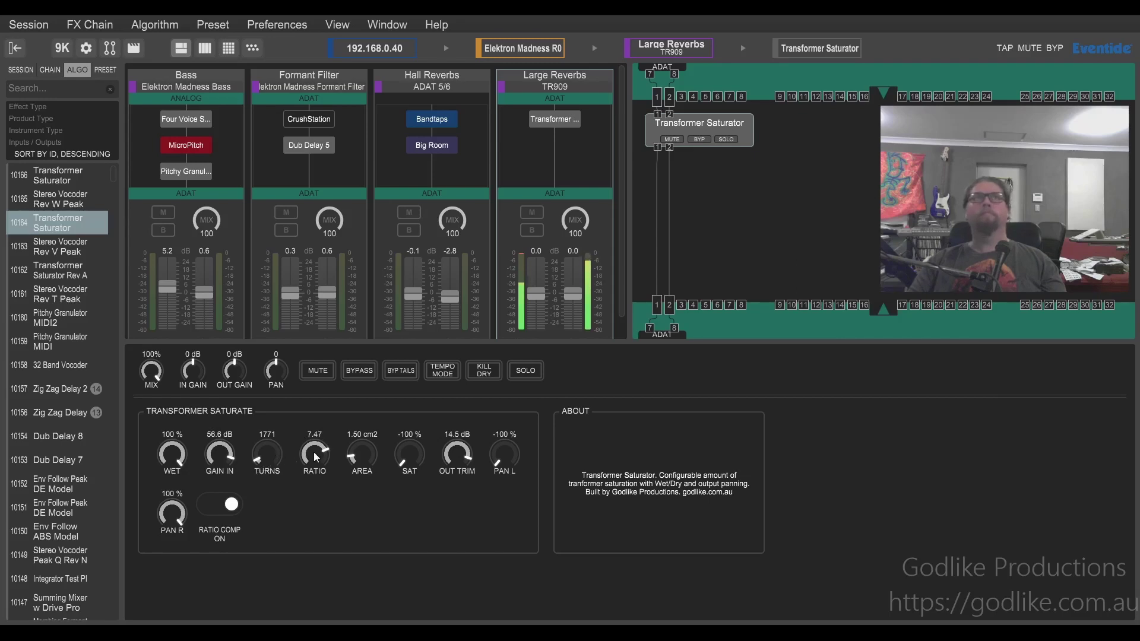
{"action": "left_click_drag", "start_coordinate": [273, 462], "coordinate": [260, 428]}
{"action": "left_click_drag", "start_coordinate": [315, 454], "coordinate": [277, 431]}
{"action": "left_click_drag", "start_coordinate": [438, 447], "coordinate": [438, 481]}
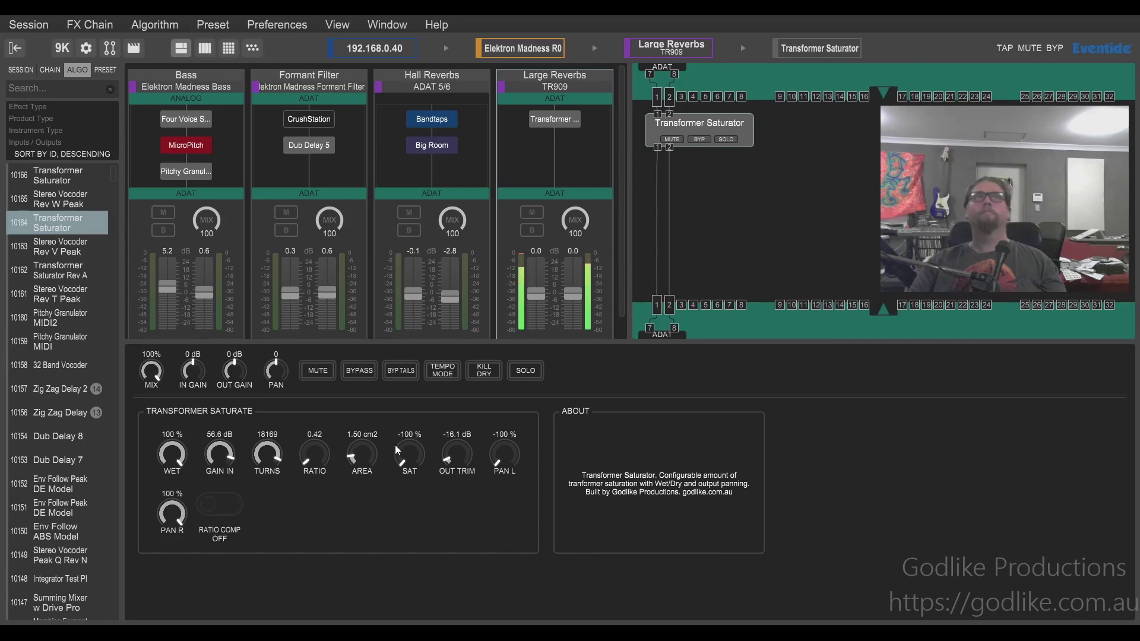
Set the saturator's Out Trim to 0.0 dB, Ratio to 7.64 and Turns to 3005
{"action": "left_click_drag", "start_coordinate": [463, 457], "coordinate": [463, 437]}
{"action": "left_click_drag", "start_coordinate": [312, 453], "coordinate": [312, 425]}
{"action": "left_click_drag", "start_coordinate": [267, 454], "coordinate": [268, 484]}
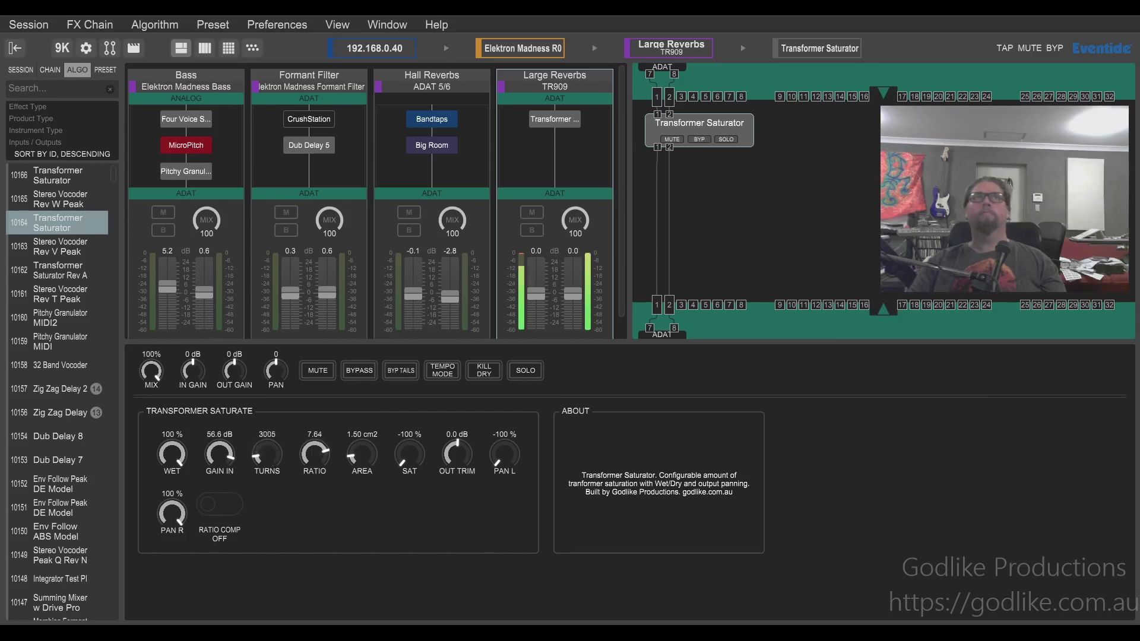
Set Gain In to 13.9 dB, Turns to 16299, Ratio to 8.85, Area to 0.58 cm2 and Out Trim to -8.8 dB
{"action": "left_click_drag", "start_coordinate": [220, 453], "coordinate": [220, 471]}
{"action": "left_click_drag", "start_coordinate": [362, 455], "coordinate": [361, 445]}
{"action": "left_click_drag", "start_coordinate": [267, 455], "coordinate": [267, 464]}
{"action": "left_click_drag", "start_coordinate": [216, 457], "coordinate": [280, 450]}
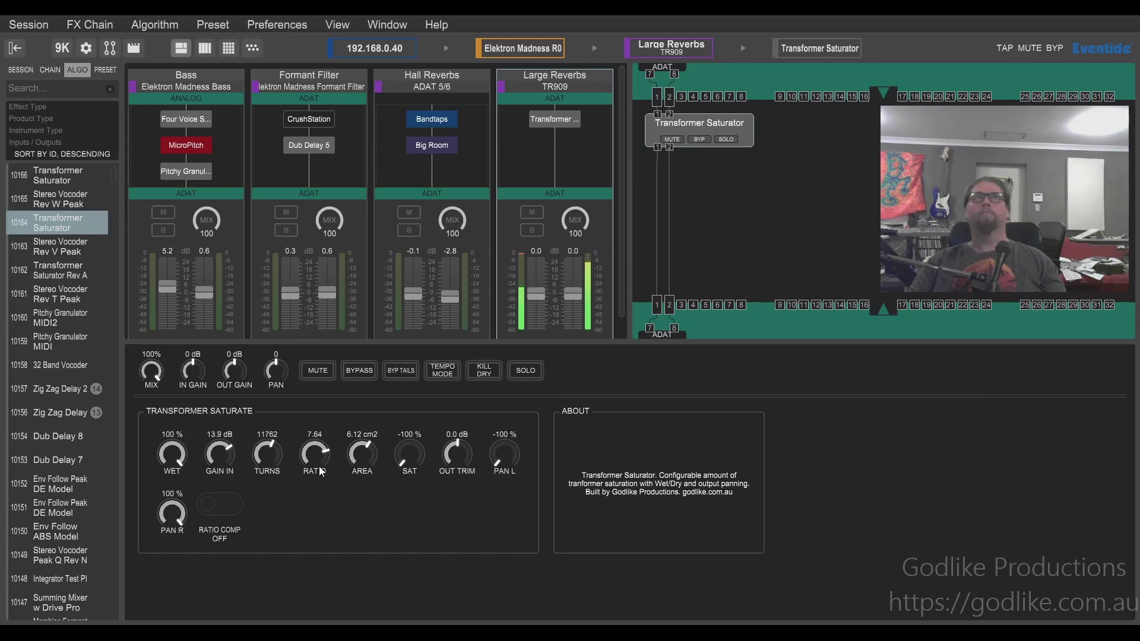
{"action": "left_click_drag", "start_coordinate": [431, 452], "coordinate": [365, 482]}
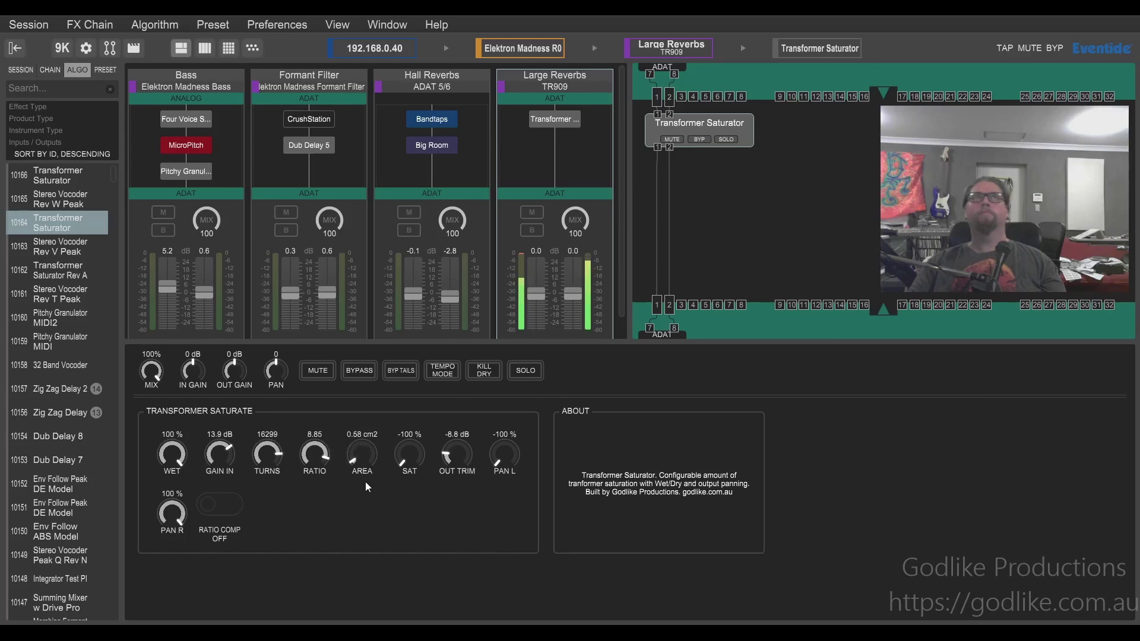
Set Turns to 1493, Sat to 100%, Gain In to 36.9 dB and Out Trim to -12.7 dB
{"action": "left_click_drag", "start_coordinate": [267, 454], "coordinate": [263, 492]}
{"action": "left_click_drag", "start_coordinate": [266, 454], "coordinate": [271, 488]}
{"action": "left_click_drag", "start_coordinate": [408, 454], "coordinate": [410, 407]}
{"action": "left_click_drag", "start_coordinate": [417, 463], "coordinate": [457, 457]}
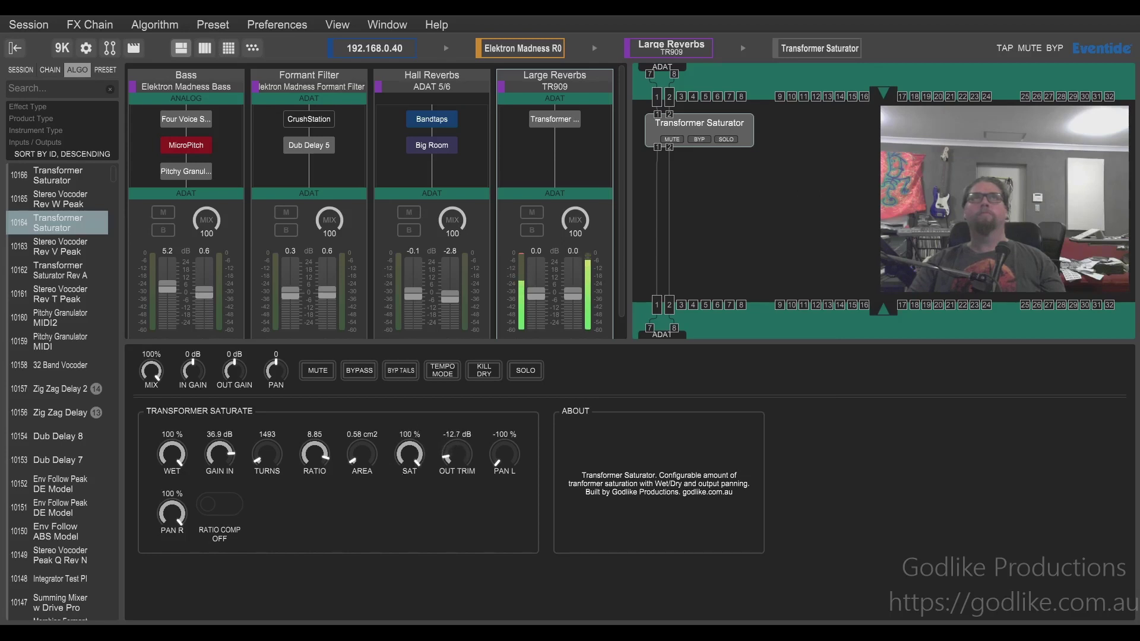
Set Wet to 50% and Out Trim to -4.5 dB, and swap the panning to Pan L 100% and Pan R -100%
{"action": "mouse_move", "coordinate": [178, 463]}
{"action": "left_mouse_down"}
{"action": "mouse_move", "coordinate": [178, 479]}
{"action": "mouse_move", "coordinate": [176, 455]}
{"action": "left_mouse_up"}
{"action": "left_click_drag", "start_coordinate": [467, 457], "coordinate": [460, 429]}
{"action": "left_click_drag", "start_coordinate": [186, 518], "coordinate": [196, 538]}
{"action": "left_click_drag", "start_coordinate": [497, 458], "coordinate": [531, 431]}
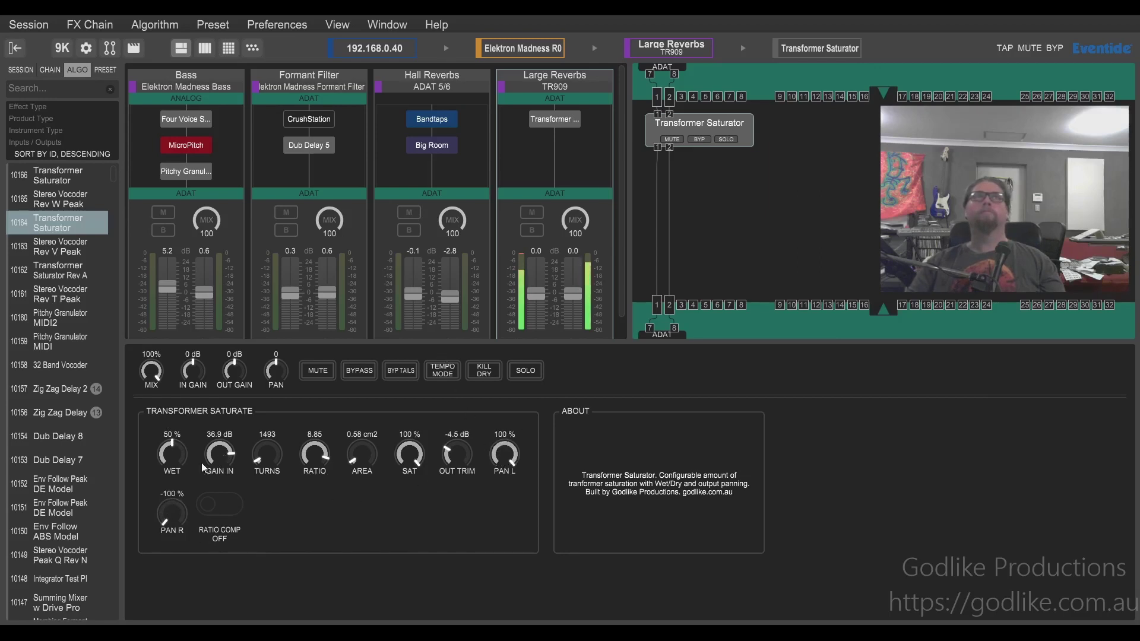
Set Wet to 83% and Gain In to 43.4 dB, and restore Pan L to -100% and Pan R to 100%
{"action": "left_click_drag", "start_coordinate": [175, 457], "coordinate": [227, 449]}
{"action": "left_click_drag", "start_coordinate": [500, 460], "coordinate": [500, 482]}
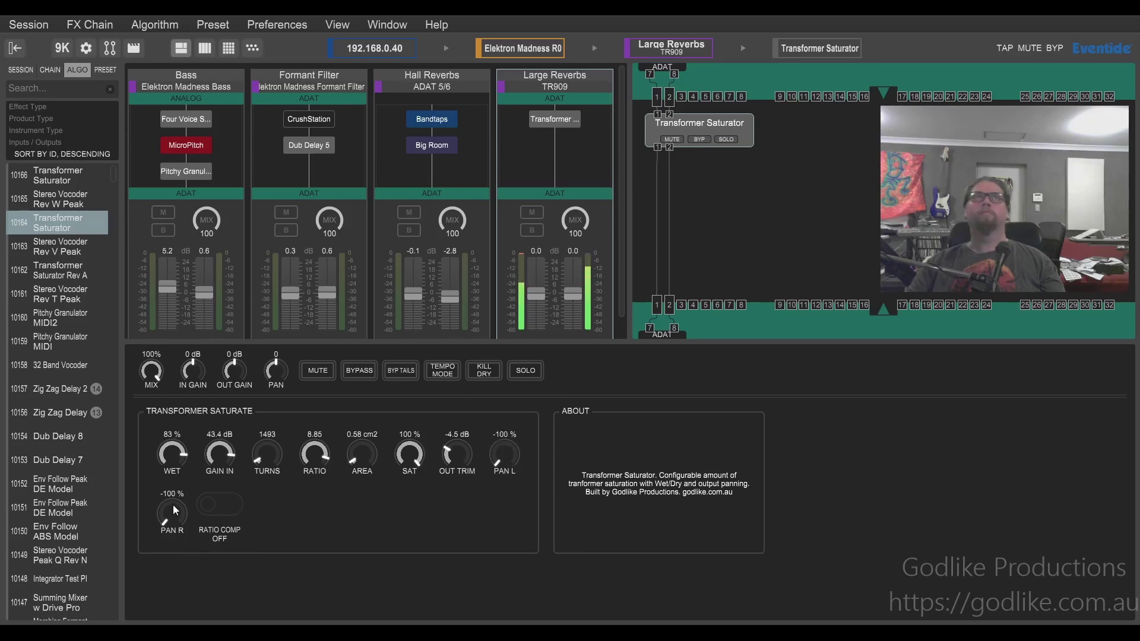
{"action": "left_click_drag", "start_coordinate": [172, 514], "coordinate": [172, 495]}
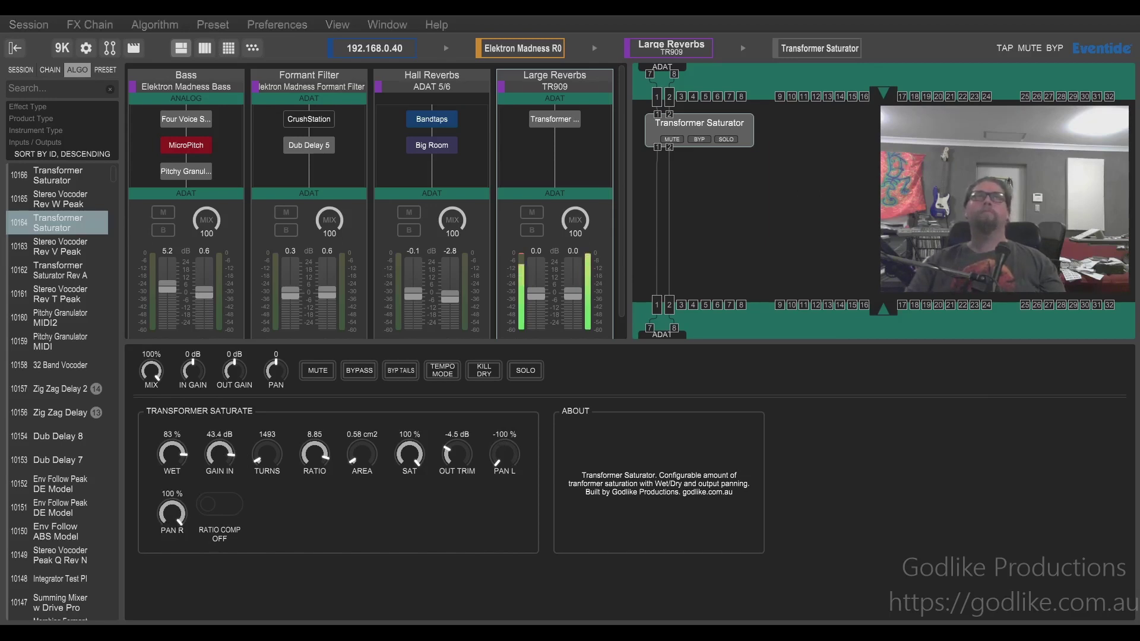
Switch Ratio Comp on and set Ratio to 1.00, Gain In to 3.7 dB and Out Trim to -0.5 dB
{"action": "left_click", "coordinate": [221, 504]}
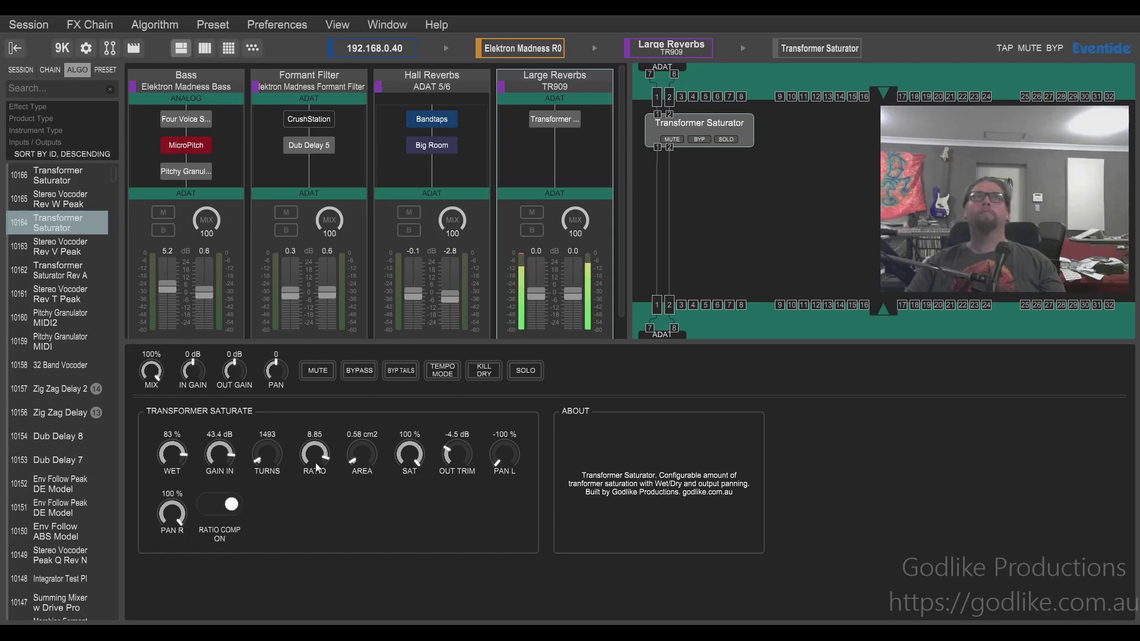
{"action": "left_click_drag", "start_coordinate": [314, 454], "coordinate": [322, 483]}
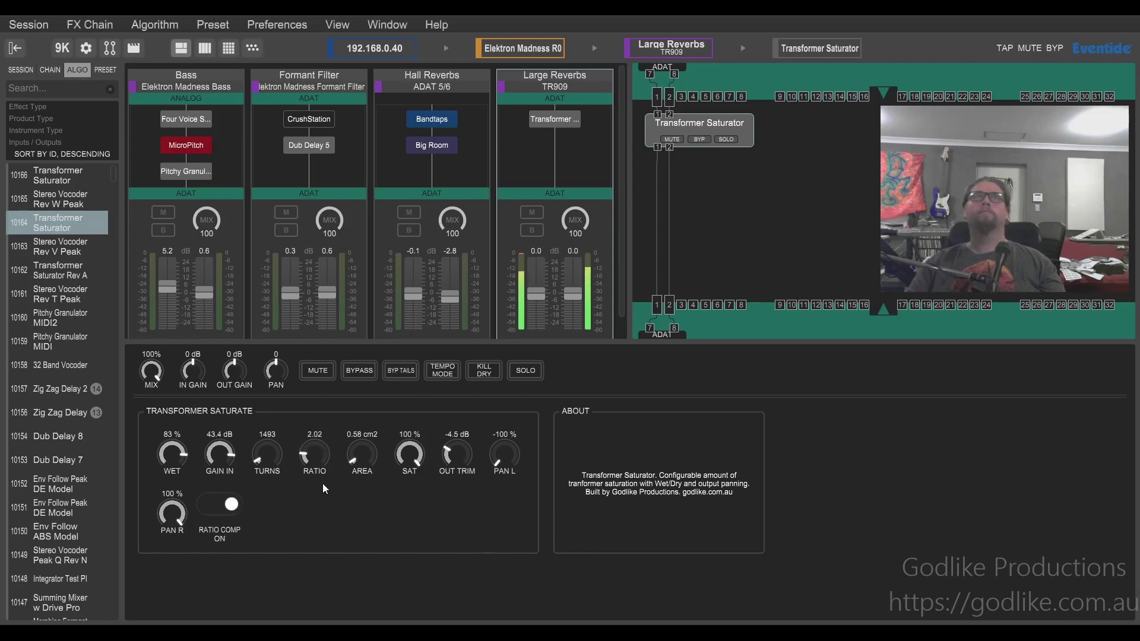
{"action": "double_click", "coordinate": [322, 435]}
{"action": "left_click_drag", "start_coordinate": [220, 454], "coordinate": [253, 479]}
{"action": "left_click_drag", "start_coordinate": [458, 460], "coordinate": [457, 451]}
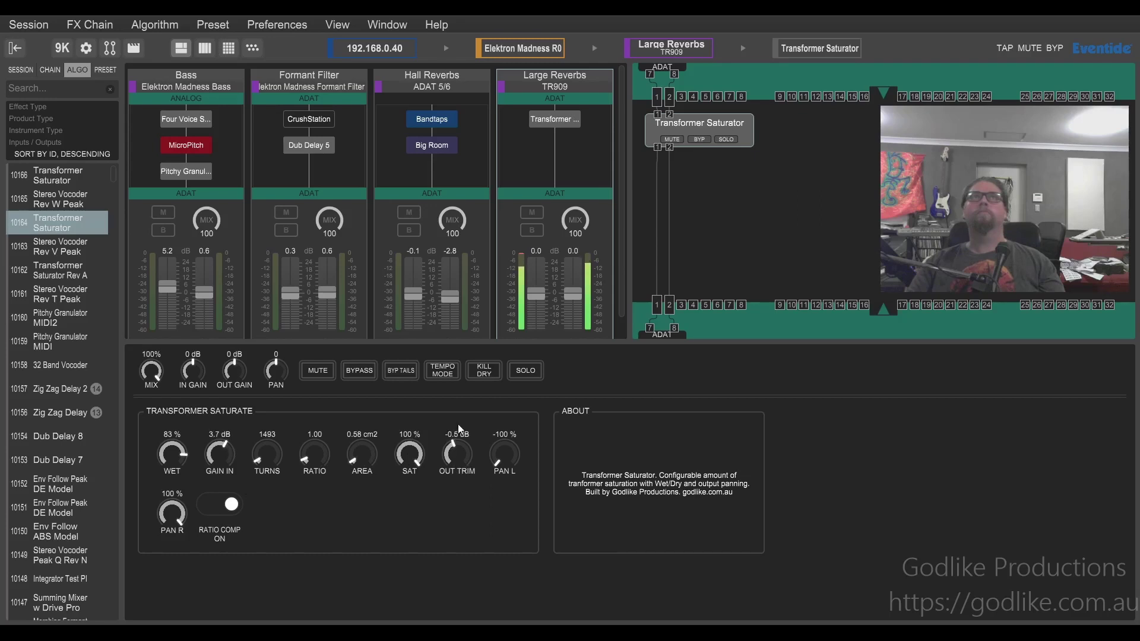
Set Gain In to 65.2 dB, Turns to 6229, Area to 3.60 cm2 and Wet to 100%
{"action": "left_click_drag", "start_coordinate": [360, 460], "coordinate": [360, 470]}
{"action": "left_click_drag", "start_coordinate": [280, 469], "coordinate": [280, 485]}
{"action": "left_click_drag", "start_coordinate": [219, 461], "coordinate": [276, 424]}
{"action": "left_click_drag", "start_coordinate": [357, 467], "coordinate": [357, 450]}
{"action": "left_click_drag", "start_coordinate": [171, 462], "coordinate": [171, 452]}
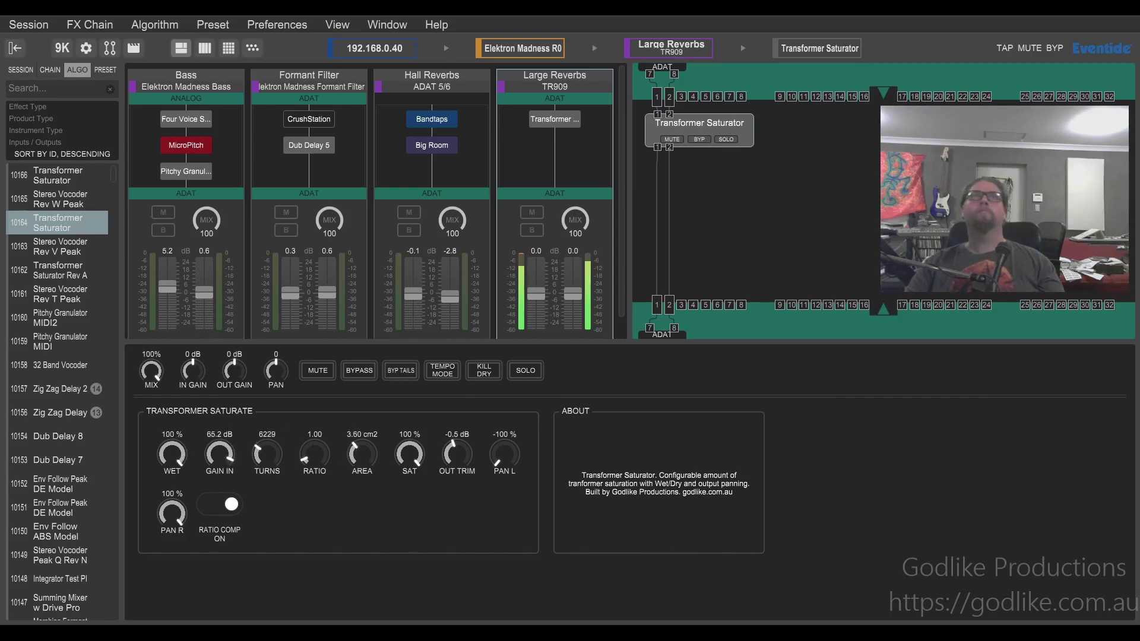
Set Gain In to 23.2 dB, Turns to 1334 and Ratio to 4.72, and lower the Area
{"action": "left_click_drag", "start_coordinate": [315, 454], "coordinate": [309, 435]}
{"action": "mouse_move", "coordinate": [219, 454]}
{"action": "left_mouse_down"}
{"action": "mouse_move", "coordinate": [219, 474]}
{"action": "mouse_move", "coordinate": [219, 449]}
{"action": "left_mouse_up"}
{"action": "left_click_drag", "start_coordinate": [267, 456], "coordinate": [219, 471]}
{"action": "left_click_drag", "start_coordinate": [311, 474], "coordinate": [340, 423]}
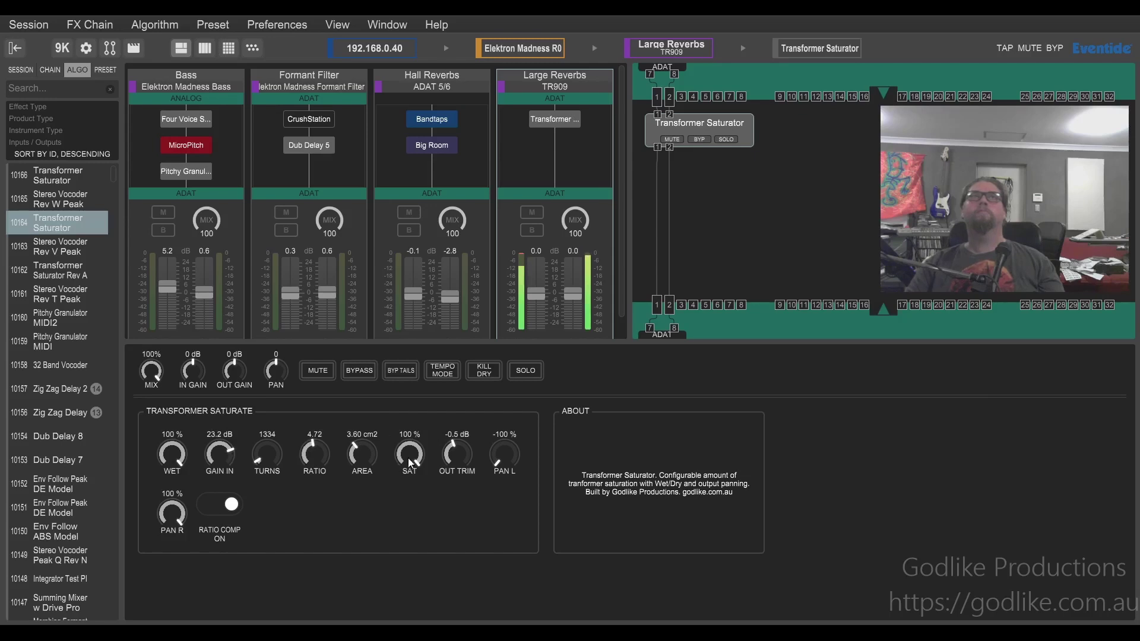
{"action": "mouse_move", "coordinate": [363, 462]}
{"action": "left_mouse_down"}
{"action": "mouse_move", "coordinate": [363, 447]}
{"action": "mouse_move", "coordinate": [364, 478]}
{"action": "left_mouse_up"}
Replace the chain's Transformer Saturator with a fresh copy of algorithm 10164, with Gain In at 20.0 dB and Area at 0.56 cm2
{"action": "left_click_drag", "start_coordinate": [38, 221], "coordinate": [646, 123]}
{"action": "left_click_drag", "start_coordinate": [229, 441], "coordinate": [229, 439]}
{"action": "left_click_drag", "start_coordinate": [348, 466], "coordinate": [348, 468]}
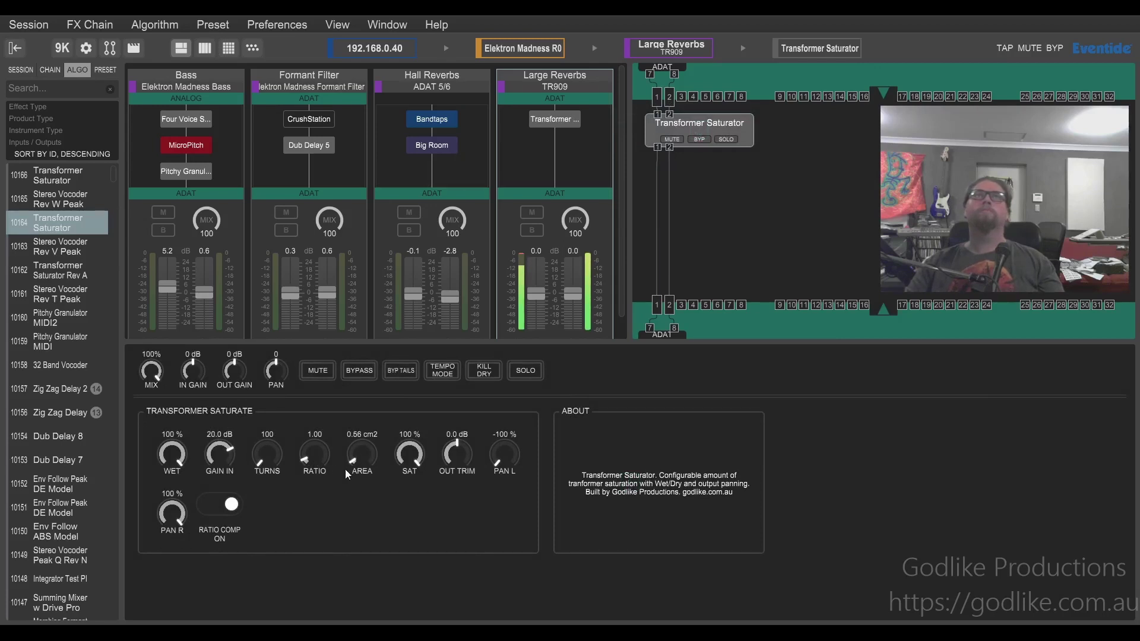
Set the saturator's Turns to 657, Ratio to 1.71 and Out Trim to -7.9 dB
{"action": "left_click_drag", "start_coordinate": [267, 455], "coordinate": [267, 451]}
{"action": "left_click_drag", "start_coordinate": [316, 462], "coordinate": [317, 455]}
{"action": "left_click_drag", "start_coordinate": [458, 452], "coordinate": [459, 462]}
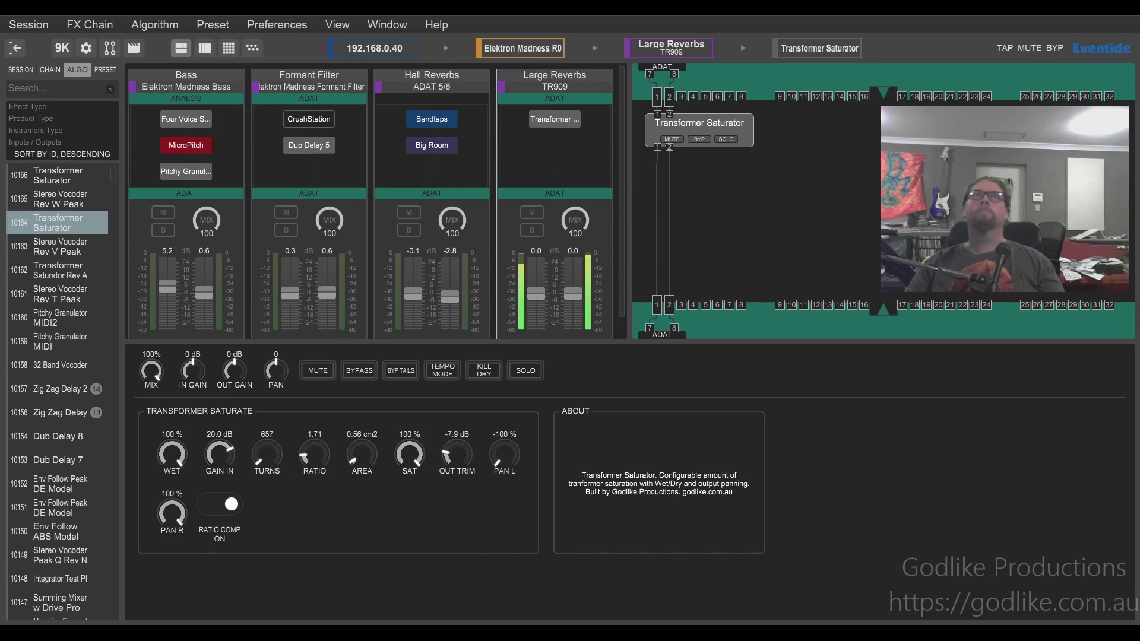
Set Gain In to 69.7 dB, Turns to 5035, Area to 6.66 cm2 and Out Trim to -5.5 dB
{"action": "left_click_drag", "start_coordinate": [362, 462], "coordinate": [362, 465]}
{"action": "mouse_move", "coordinate": [226, 456]}
{"action": "left_mouse_down"}
{"action": "mouse_move", "coordinate": [227, 447]}
{"action": "mouse_move", "coordinate": [228, 467]}
{"action": "mouse_move", "coordinate": [261, 458]}
{"action": "mouse_move", "coordinate": [218, 456]}
{"action": "mouse_move", "coordinate": [231, 435]}
{"action": "left_mouse_up"}
{"action": "left_click_drag", "start_coordinate": [357, 454], "coordinate": [347, 424]}
{"action": "left_click_drag", "start_coordinate": [218, 455], "coordinate": [218, 433]}
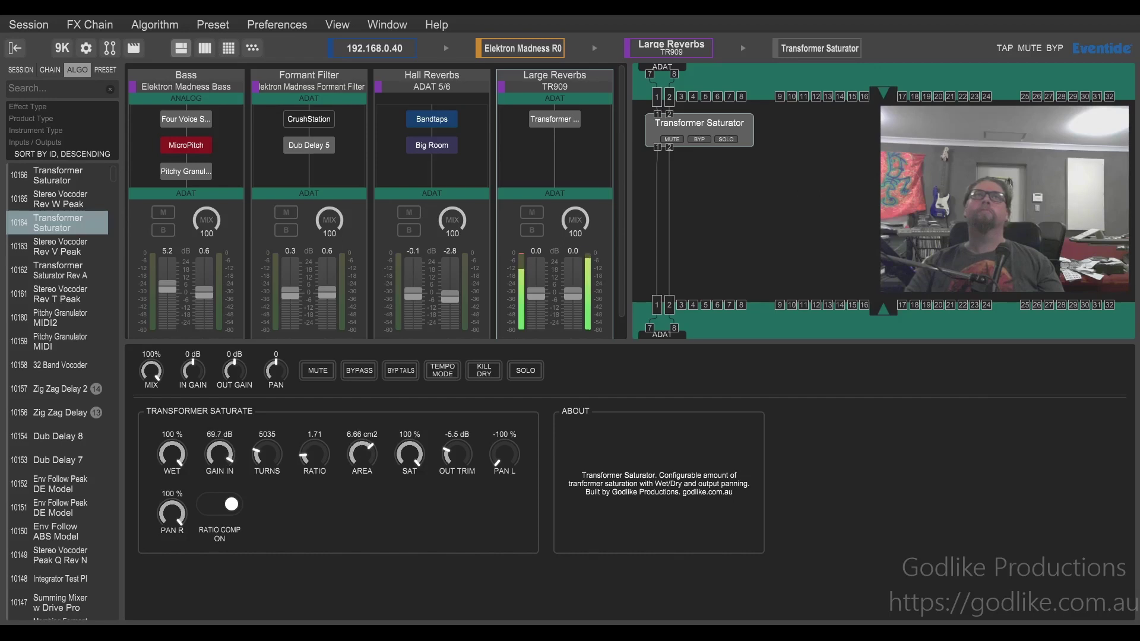
Set Ratio to 7.99, Turns to 14149, Gain In to 37.4 dB and Area to 0.00 cm2
{"action": "left_click_drag", "start_coordinate": [318, 457], "coordinate": [306, 426]}
{"action": "left_click_drag", "start_coordinate": [219, 457], "coordinate": [219, 451]}
{"action": "left_click_drag", "start_coordinate": [267, 455], "coordinate": [264, 424]}
{"action": "left_click_drag", "start_coordinate": [215, 454], "coordinate": [215, 466]}
{"action": "left_click_drag", "start_coordinate": [324, 457], "coordinate": [362, 490]}
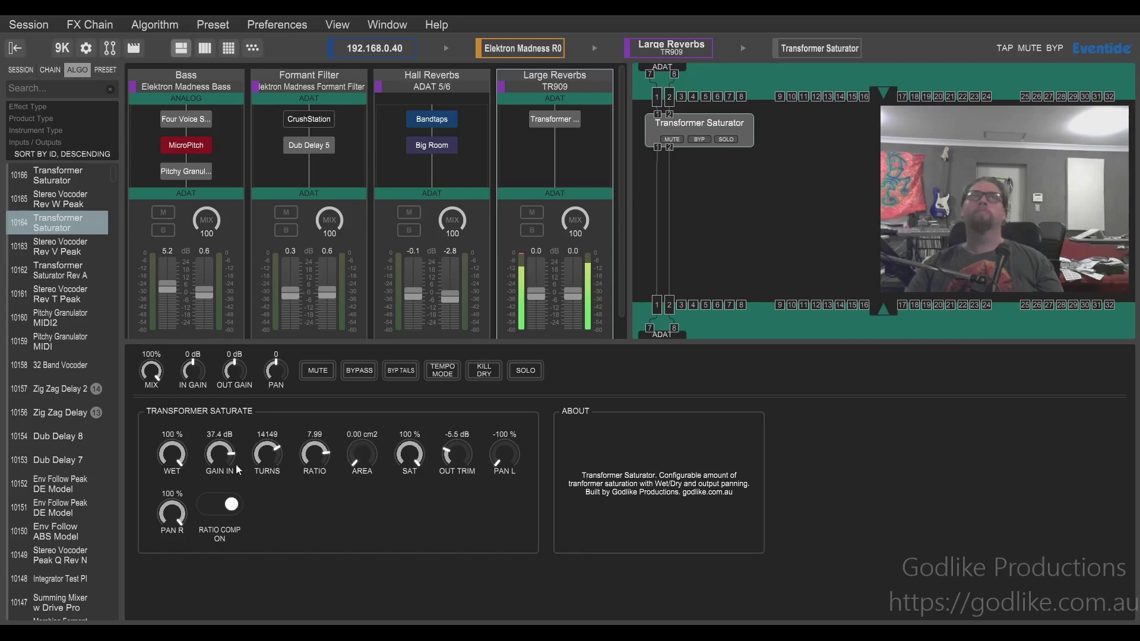
Try further Gain In, Out Trim, Sat and Ratio variations on the saturator
{"action": "left_click_drag", "start_coordinate": [219, 454], "coordinate": [229, 424]}
{"action": "left_click_drag", "start_coordinate": [446, 451], "coordinate": [408, 432]}
{"action": "left_click_drag", "start_coordinate": [326, 455], "coordinate": [325, 468]}
{"action": "left_click_drag", "start_coordinate": [227, 460], "coordinate": [324, 475]}
{"action": "left_click_drag", "start_coordinate": [213, 457], "coordinate": [213, 427]}
Reload algorithm 10164 in the chain, switch Ratio Comp off, and set Turns to 5075, Ratio to 3.83 and Gain In to -30.1 dB
{"action": "left_click_drag", "start_coordinate": [54, 223], "coordinate": [683, 137]}
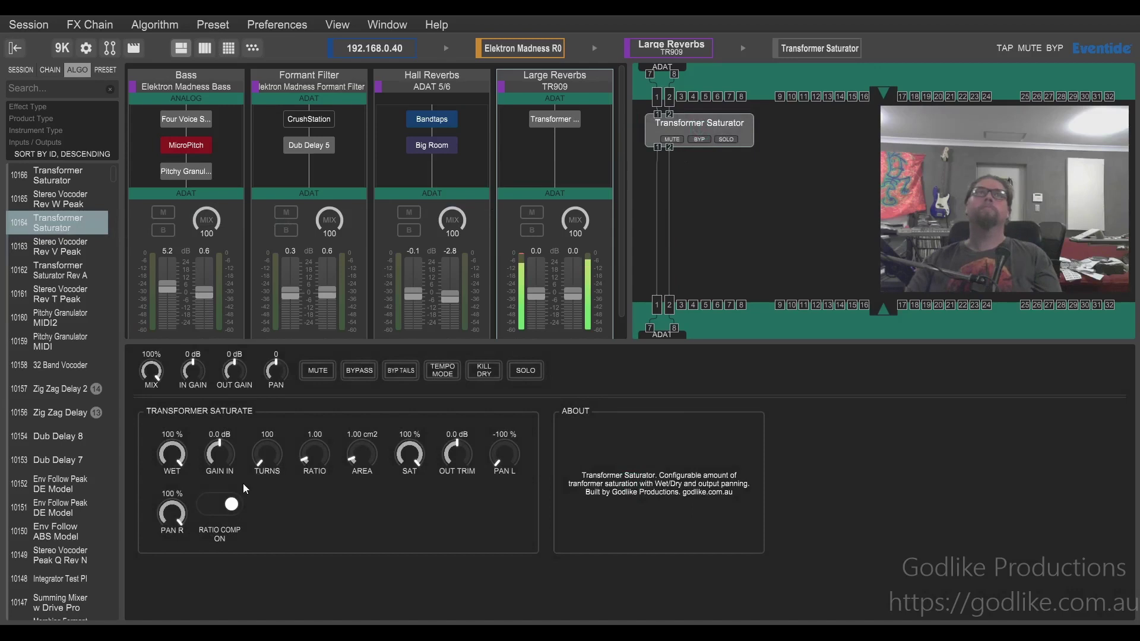
{"action": "left_click_drag", "start_coordinate": [262, 460], "coordinate": [220, 506]}
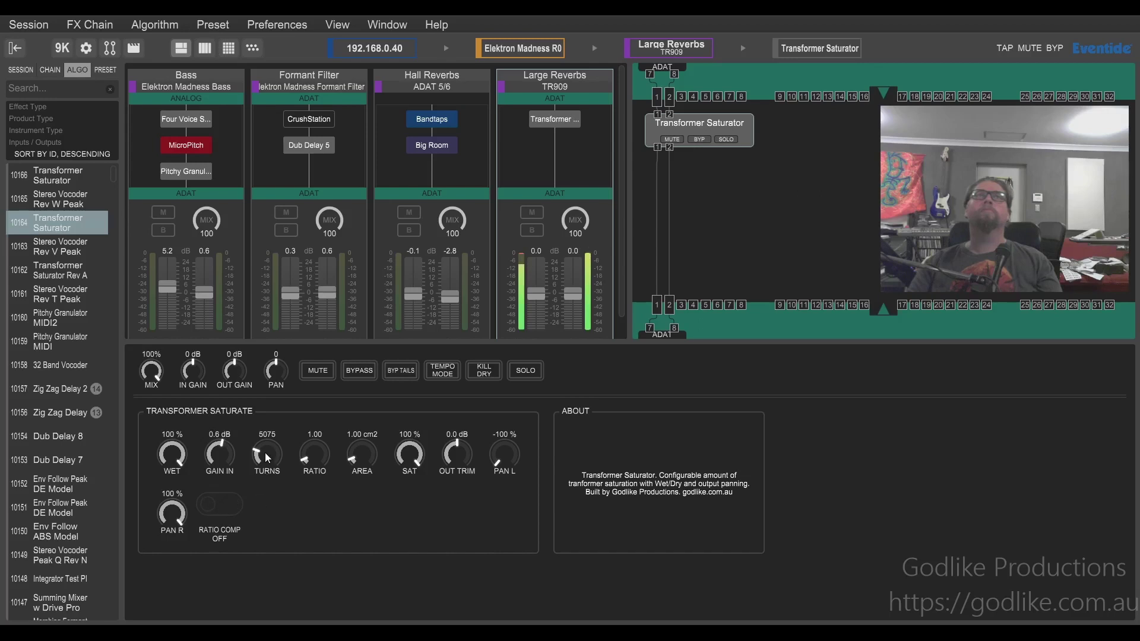
{"action": "left_click_drag", "start_coordinate": [305, 457], "coordinate": [305, 421]}
{"action": "left_click_drag", "start_coordinate": [224, 457], "coordinate": [224, 504]}
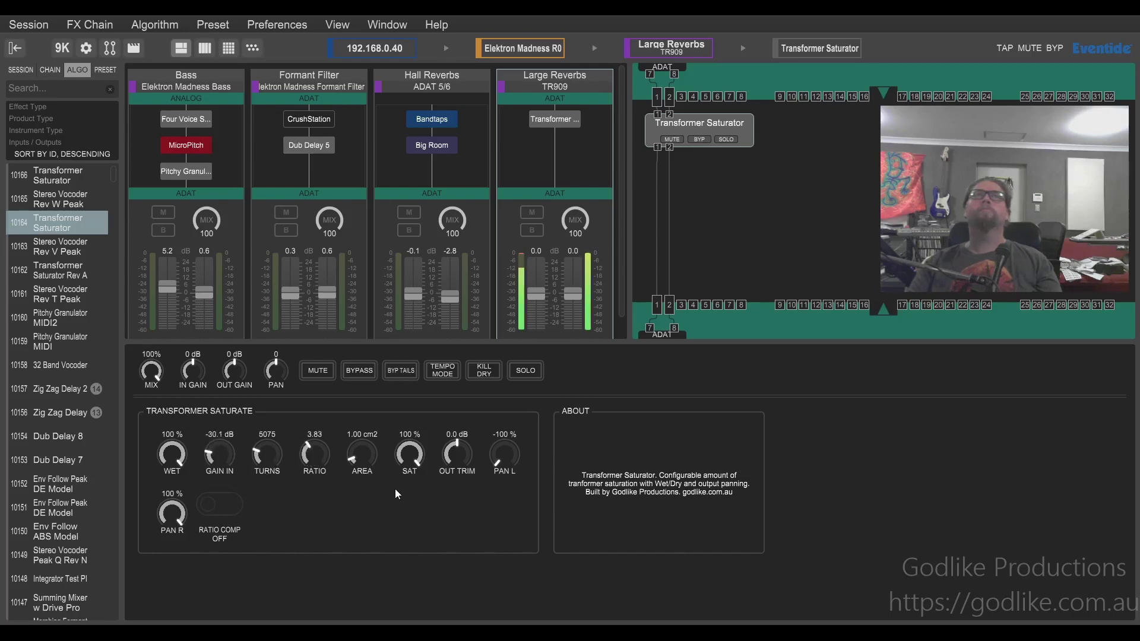
Sweep Sat down and back to 100%, and set Out Trim to -9.8 dB, Gain In to 33.6 dB and Turns to 1413
{"action": "left_click_drag", "start_coordinate": [409, 456], "coordinate": [409, 486]}
{"action": "left_click_drag", "start_coordinate": [457, 454], "coordinate": [457, 487]}
{"action": "left_click_drag", "start_coordinate": [406, 460], "coordinate": [406, 430]}
{"action": "left_click_drag", "start_coordinate": [219, 454], "coordinate": [279, 466]}
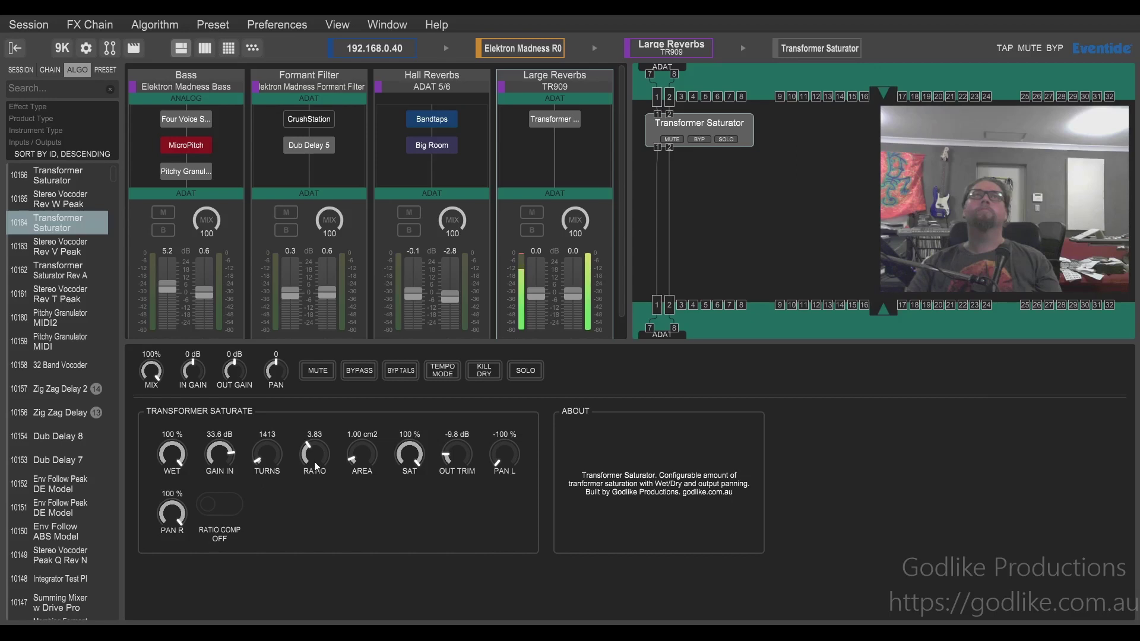
Set Ratio to 6.03, Area to 0.78 cm2, Turns to 4040 and Gain In to 54.3 dB
{"action": "left_click_drag", "start_coordinate": [313, 457], "coordinate": [362, 466]}
{"action": "left_click_drag", "start_coordinate": [311, 457], "coordinate": [319, 428]}
{"action": "left_click_drag", "start_coordinate": [267, 454], "coordinate": [219, 452]}
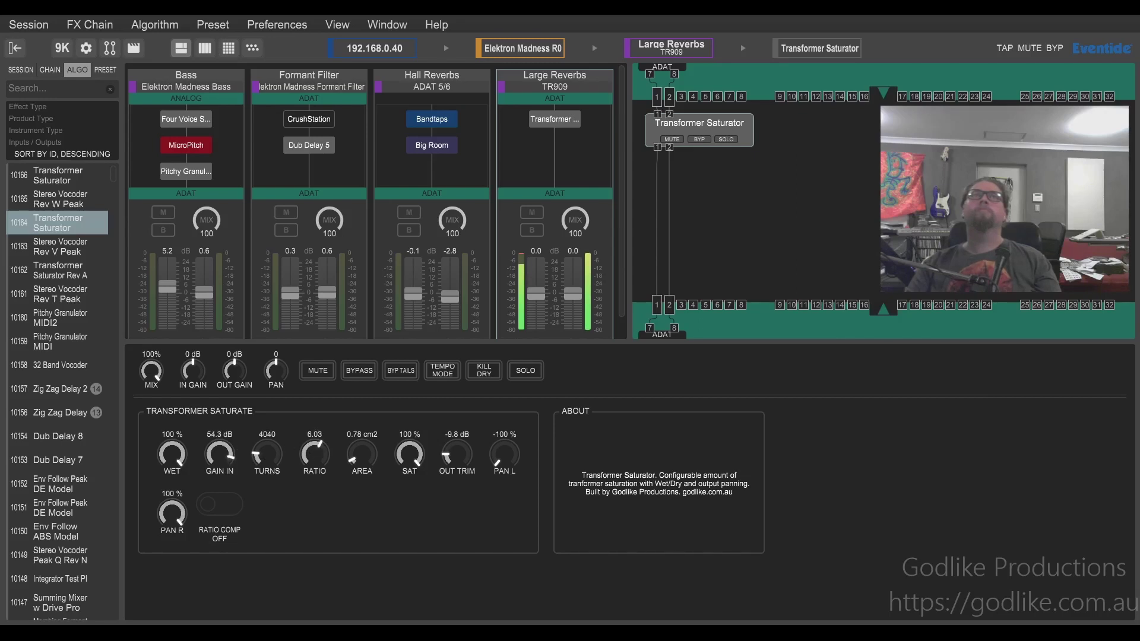
Set Turns to 1294, Area to 0.46 cm2, Sat to 52% and Out Trim to -6.6 dB
{"action": "left_click_drag", "start_coordinate": [265, 459], "coordinate": [264, 476]}
{"action": "left_click_drag", "start_coordinate": [361, 467], "coordinate": [361, 472]}
{"action": "left_click_drag", "start_coordinate": [407, 463], "coordinate": [457, 458]}
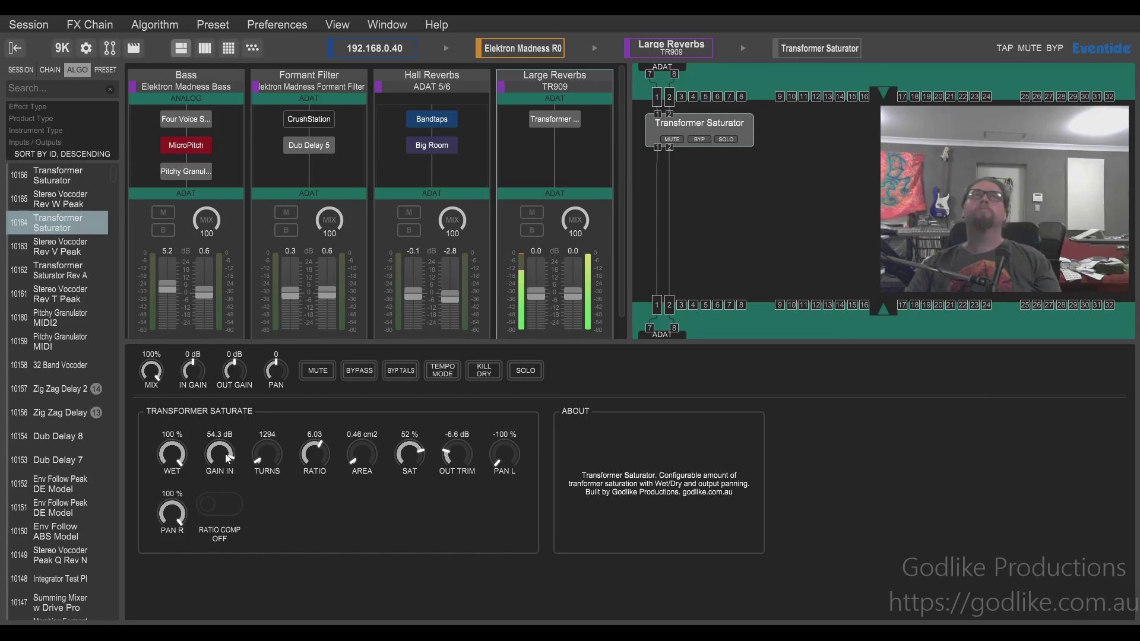
Set Gain In to 56.0 dB, Turns to 8378, Ratio to 7.32, Area to 5.64 cm2 and Out Trim to -24.0 dB
{"action": "left_click_drag", "start_coordinate": [261, 451], "coordinate": [314, 451]}
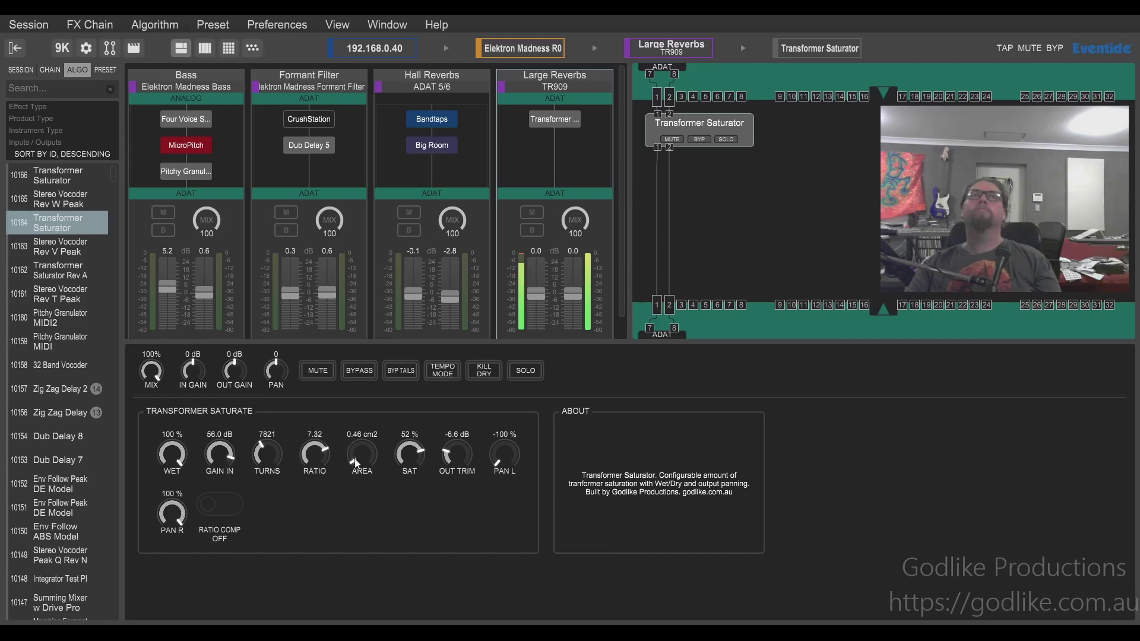
{"action": "left_click_drag", "start_coordinate": [362, 454], "coordinate": [362, 445]}
{"action": "scroll", "coordinate": [353, 432], "scroll_direction": "up", "scroll_amount": 5}
{"action": "left_click_drag", "start_coordinate": [267, 454], "coordinate": [267, 443]}
{"action": "left_click_drag", "start_coordinate": [362, 454], "coordinate": [362, 441]}
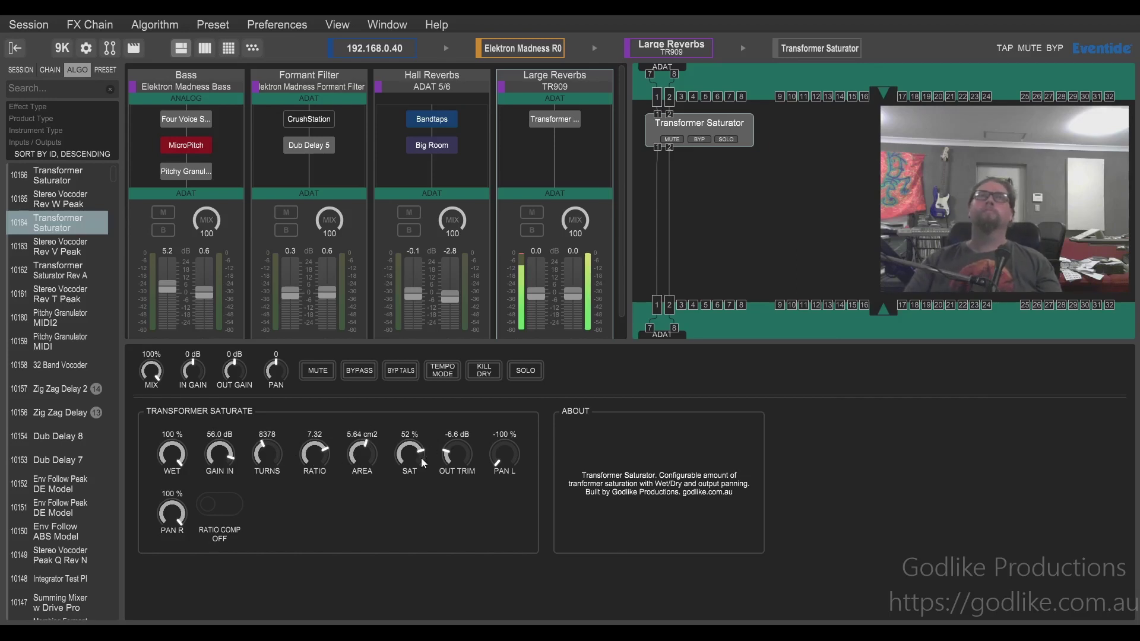
{"action": "left_click_drag", "start_coordinate": [457, 454], "coordinate": [459, 472]}
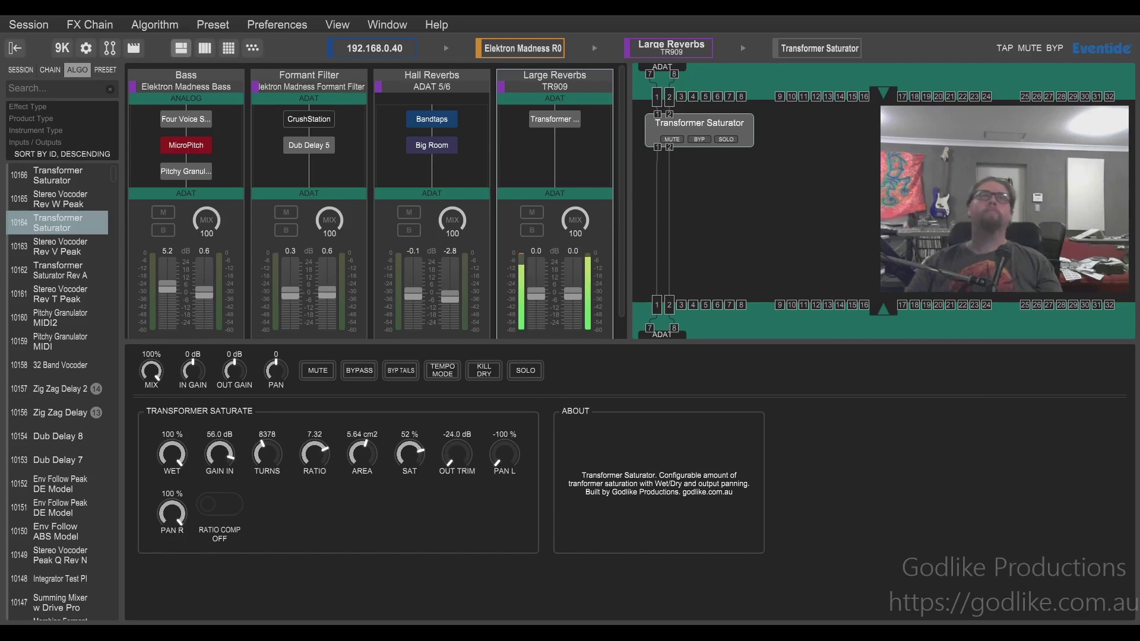